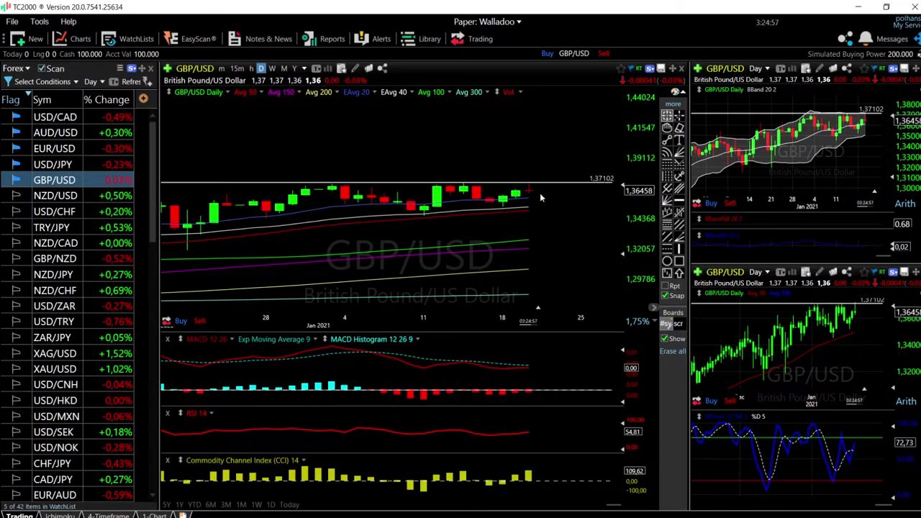
Read the GBP/USD Jan 18 bar's values and measure its move to the latest bar.
mouse_move(528, 189)
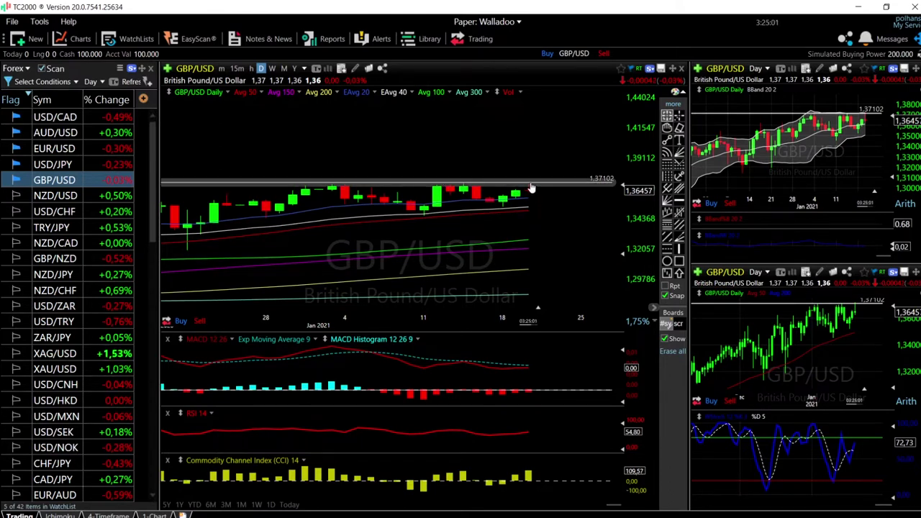
scroll(538, 197, "up", 3)
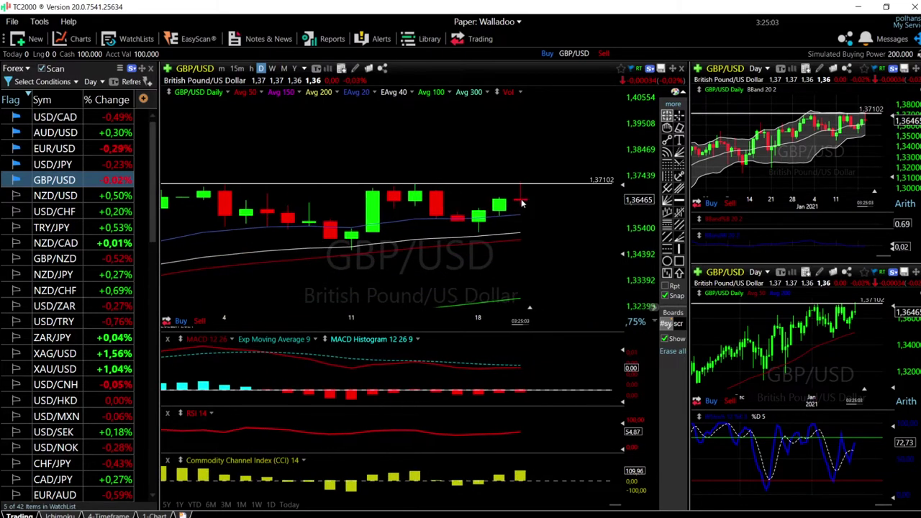
scroll(573, 225, "down", 1)
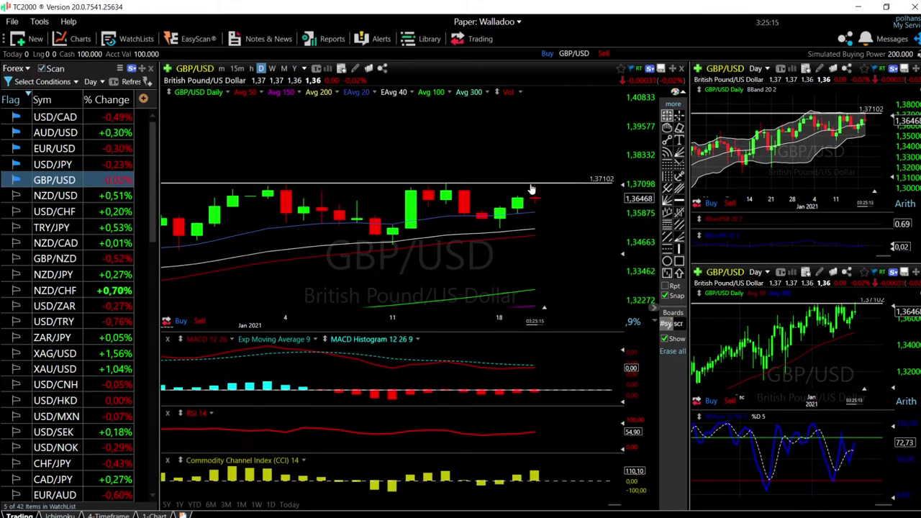
left_click(500, 230)
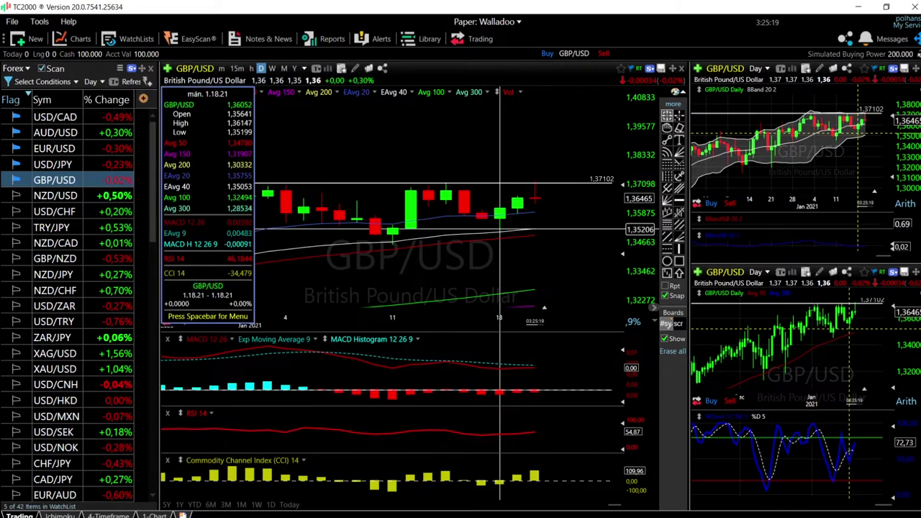
left_click_drag(500, 230, 536, 187)
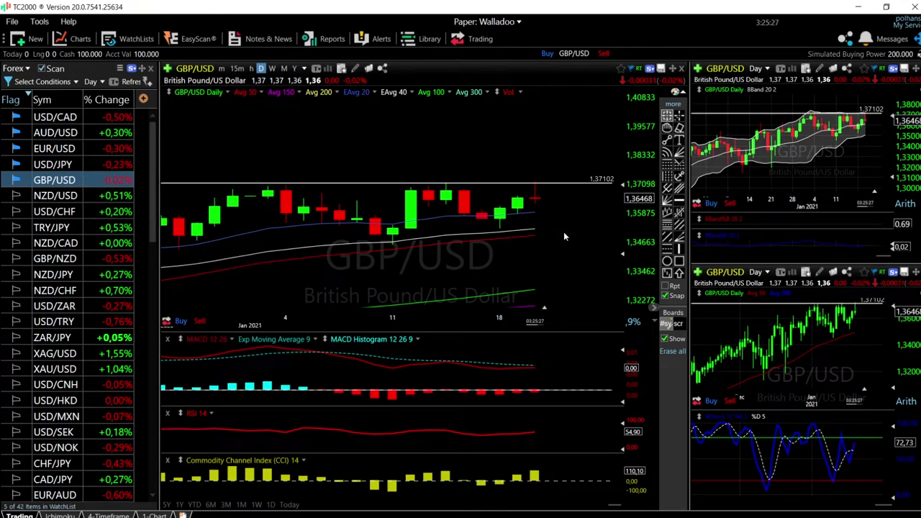
scroll(564, 232, "down", 2)
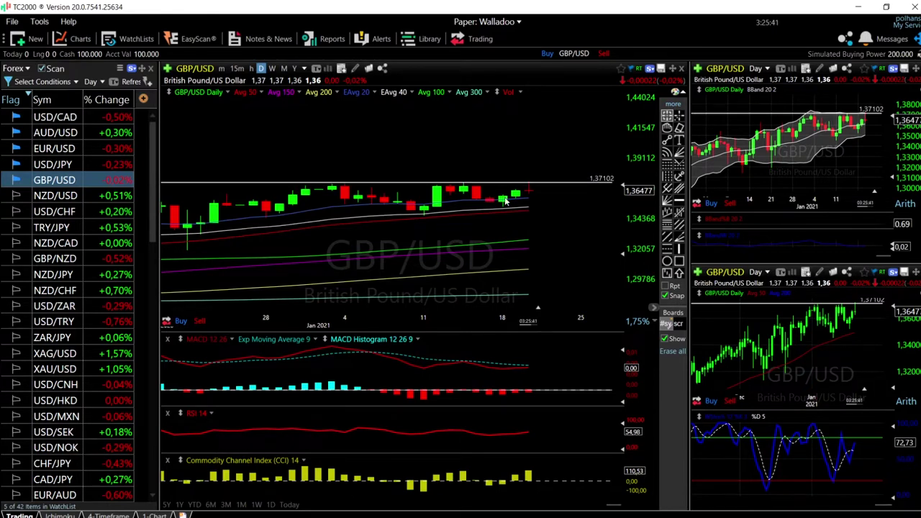
scroll(507, 201, "down", 2)
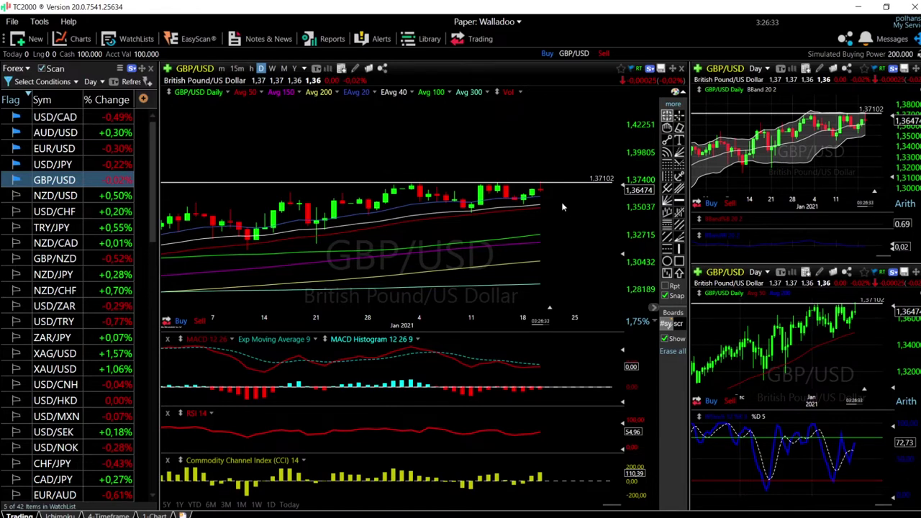
Switch the charts from GBP/USD to USD/JPY.
scroll(509, 212, "down", 2)
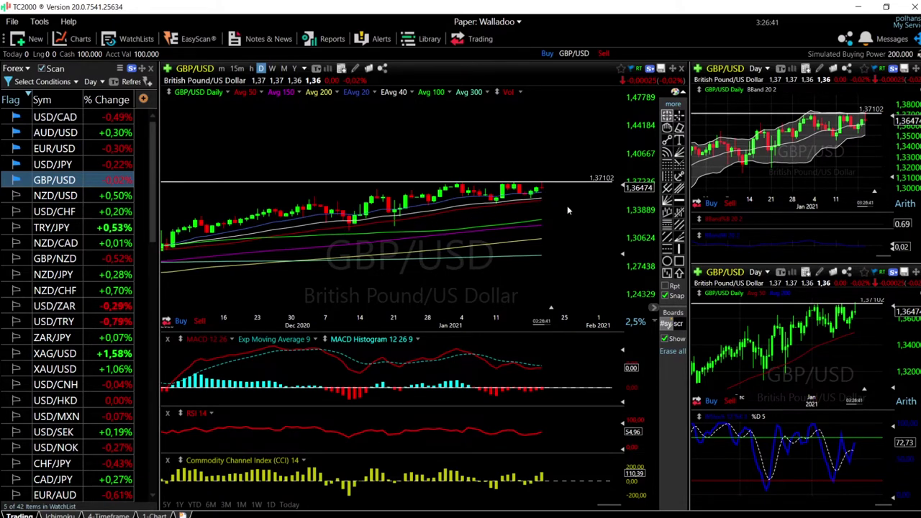
scroll(568, 210, "up", 2)
scroll(567, 210, "up", 1)
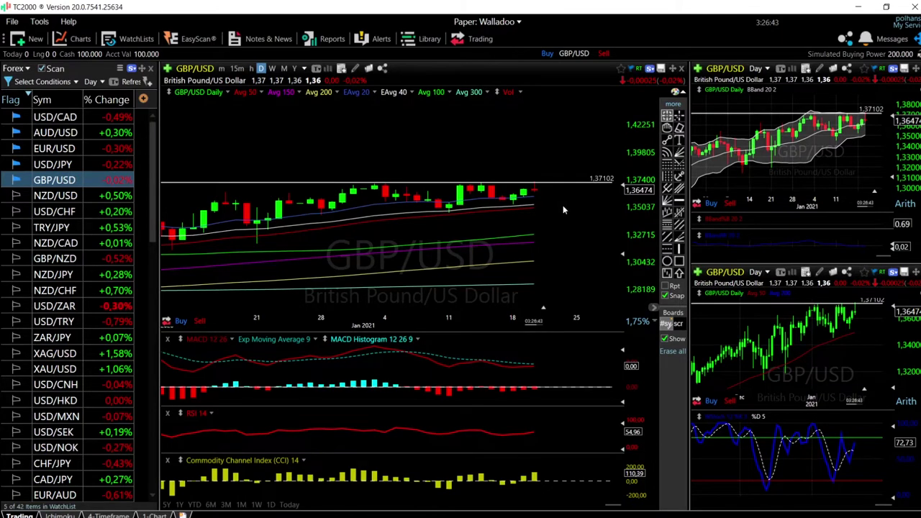
key("Up")
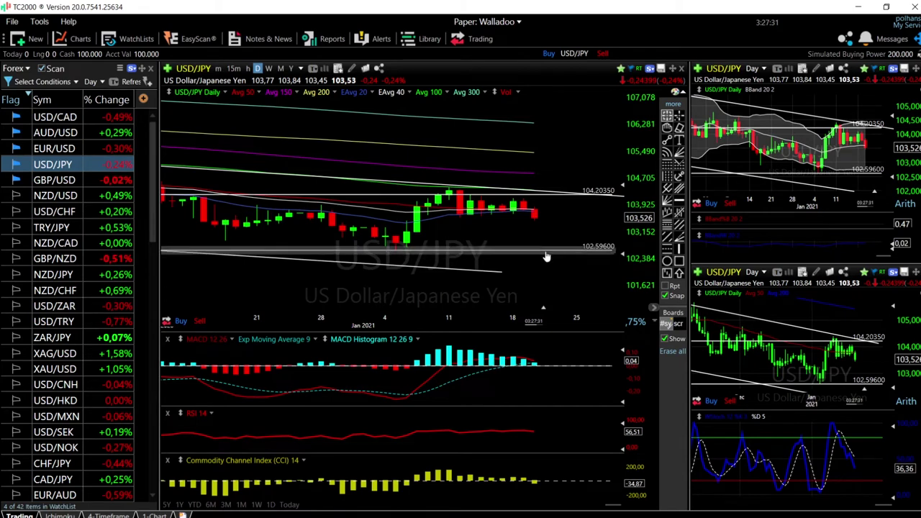
Measure USD/JPY's drop from its last bar to 102.59600 support, then switch to EUR/USD.
left_click(535, 218)
left_click_drag(535, 218, 544, 249)
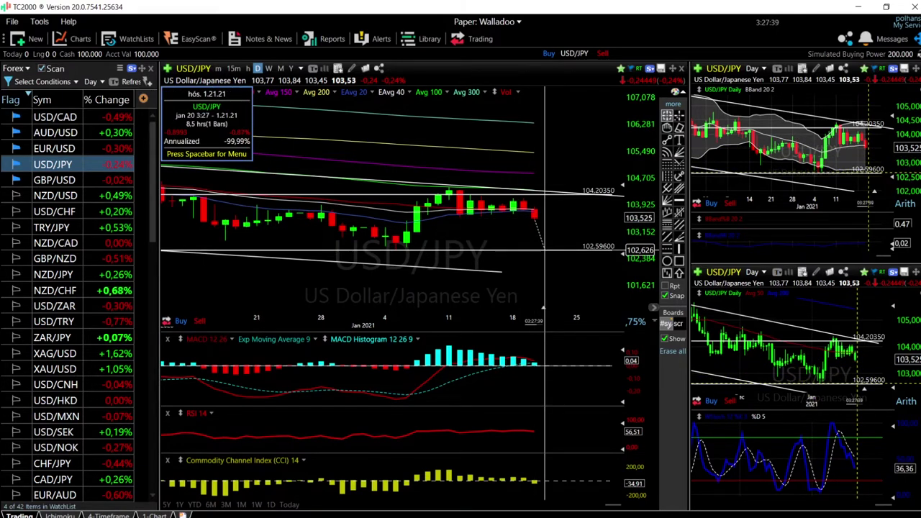
left_click_drag(545, 249, 544, 254)
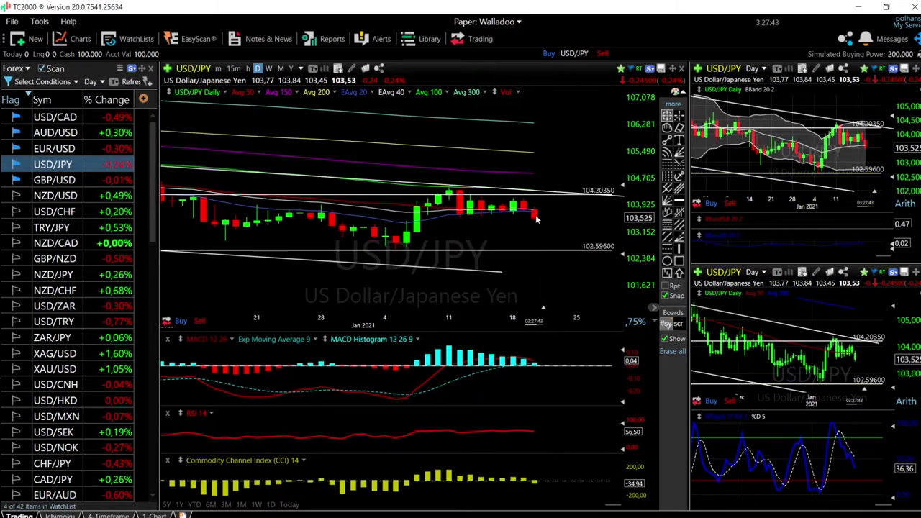
left_click_drag(536, 216, 545, 248)
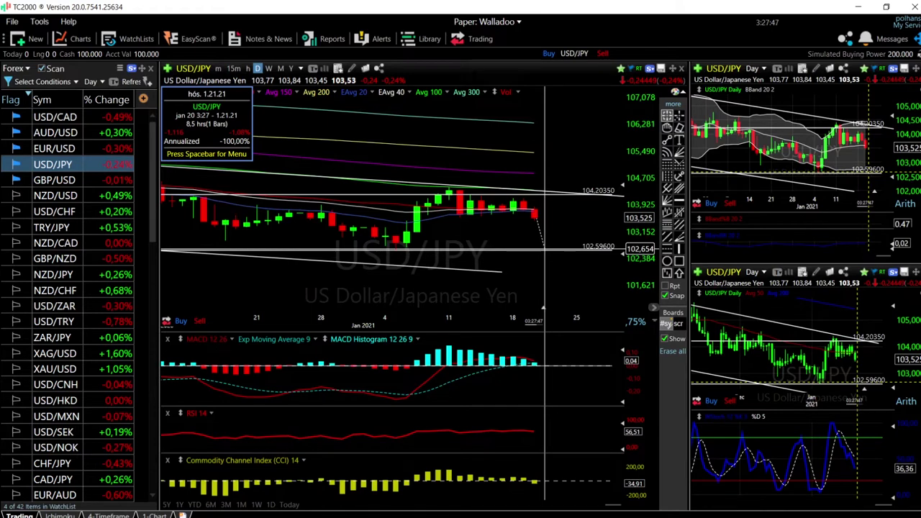
left_click(86, 148)
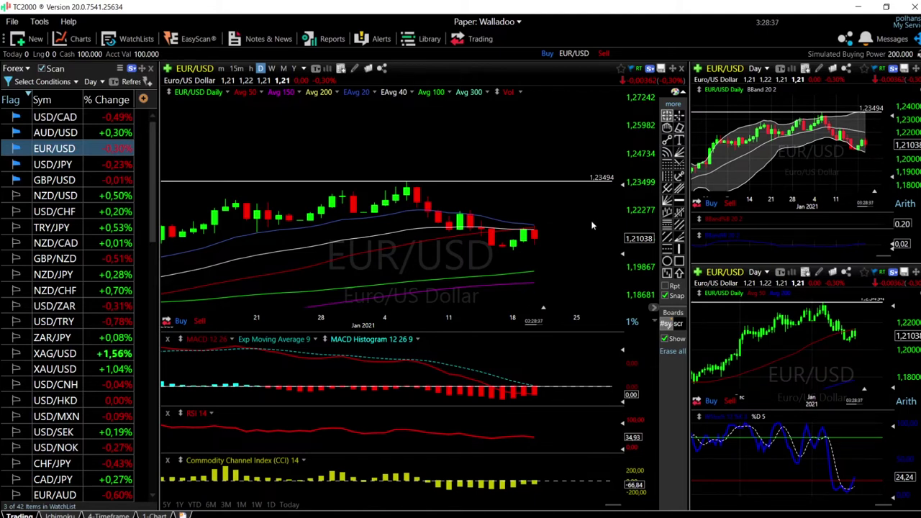
Check the latest EUR/USD bar's prices, then load AUD/USD into all chart panes.
scroll(579, 230, "down", 2)
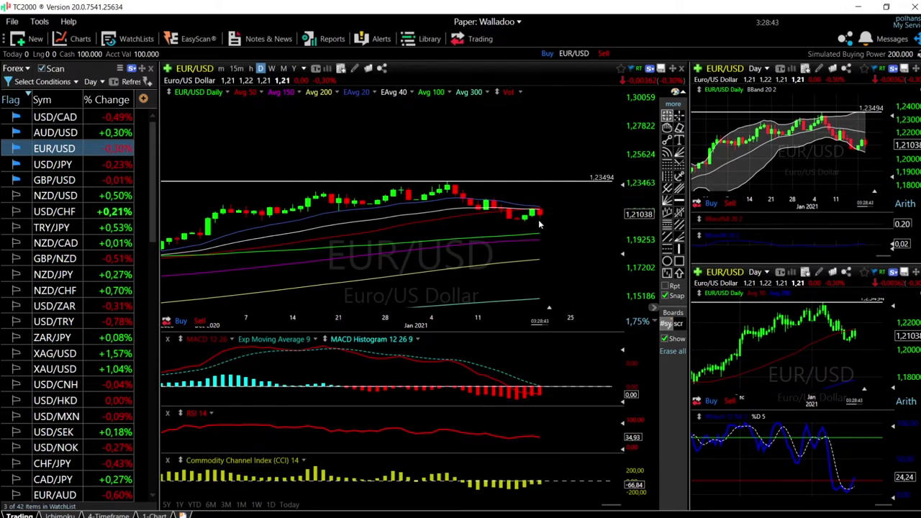
left_click(539, 232)
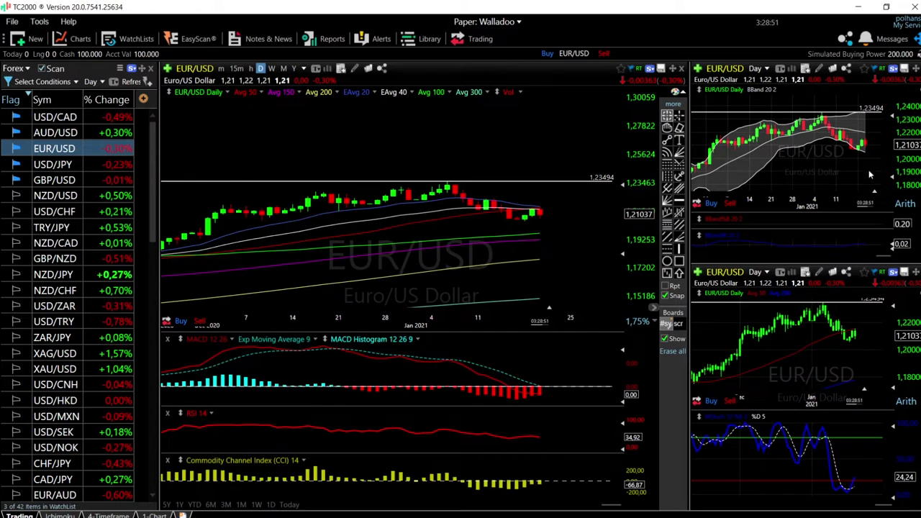
scroll(594, 227, "up", 2)
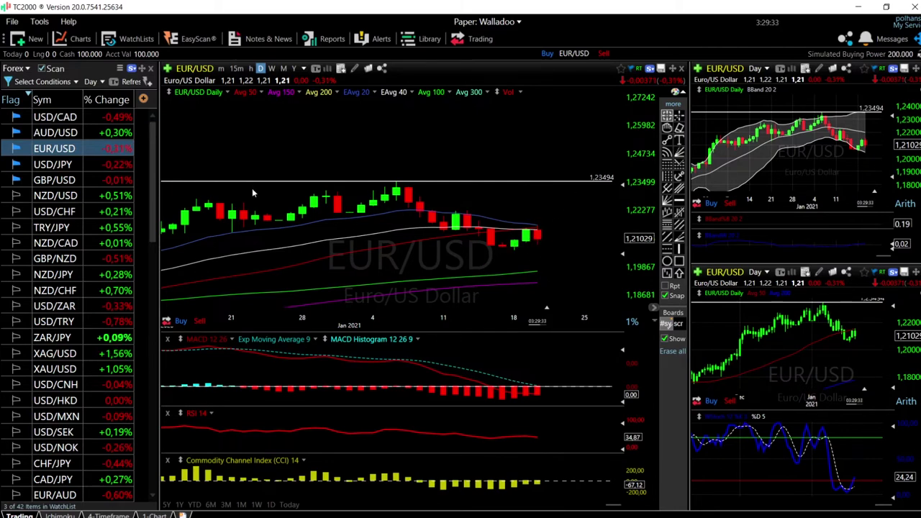
left_click(108, 132)
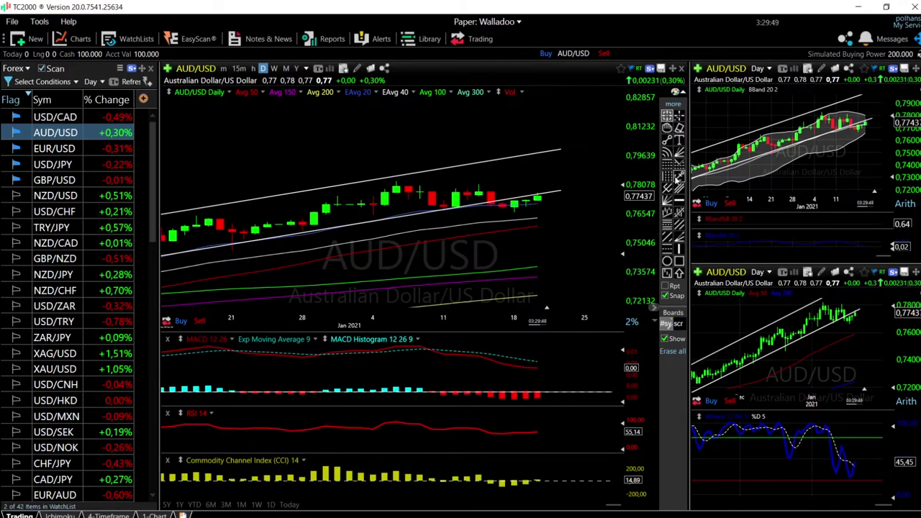
Place a horizontal resistance line at 0.80064 on the AUD/USD chart.
left_click(606, 148)
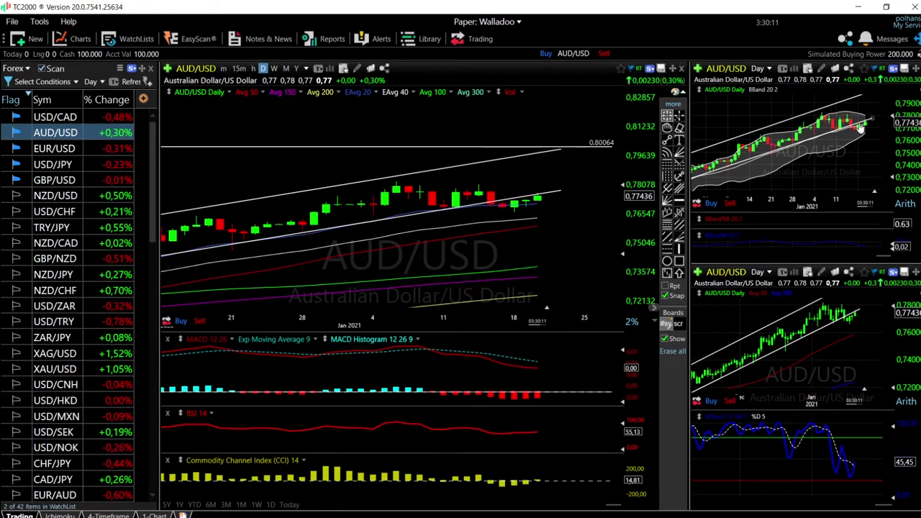
scroll(863, 133, "up", 3)
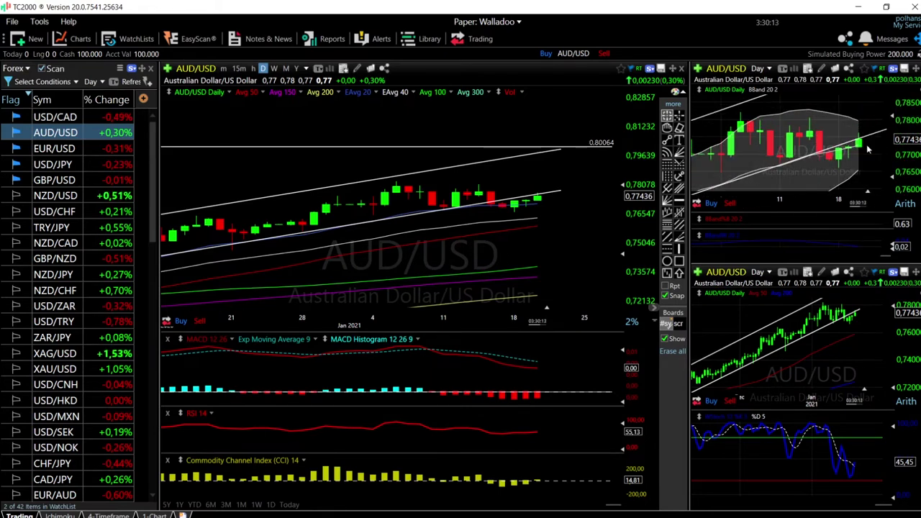
scroll(869, 149, "down", 1)
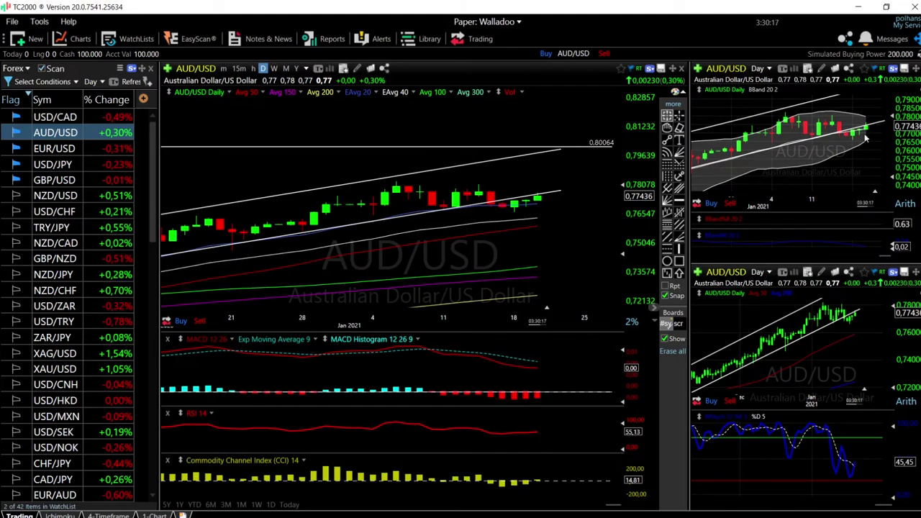
Switch the charts from AUD/USD to USD/CAD.
mouse_move(867, 118)
scroll(536, 213, "down", 2)
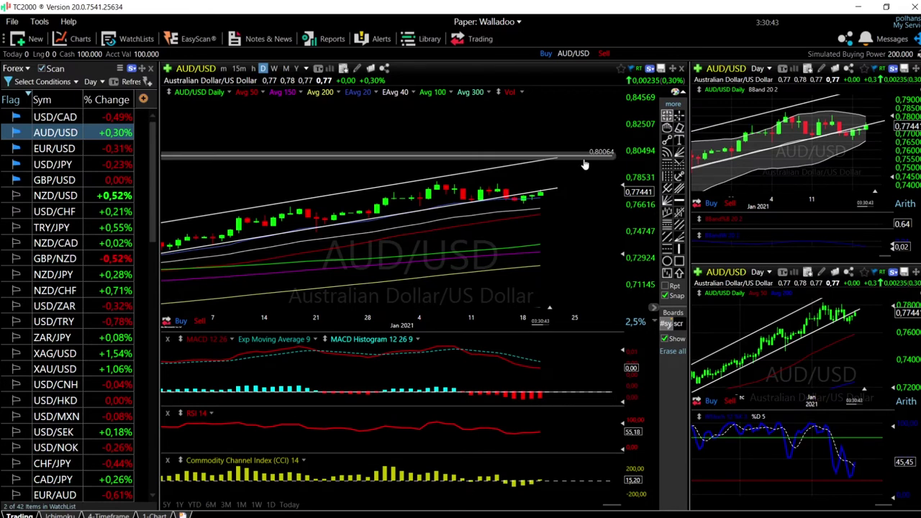
left_click(74, 122)
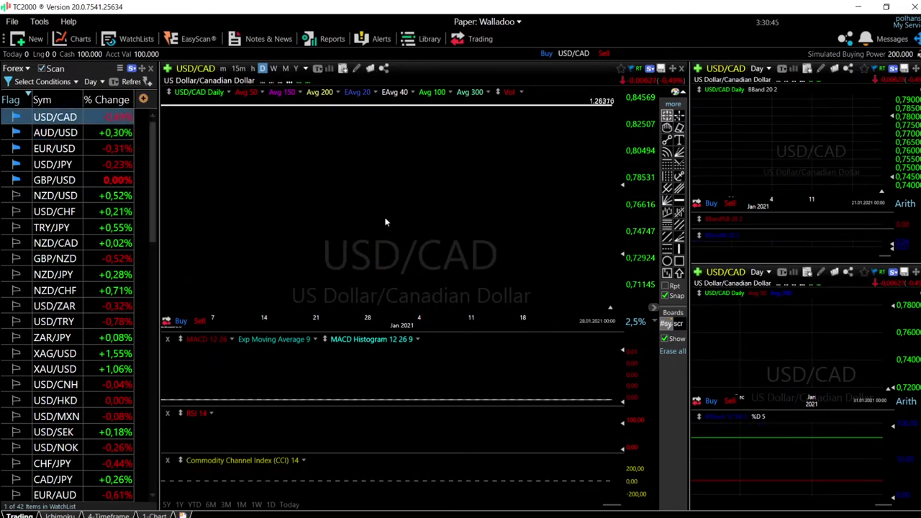
Drag the USD/CAD support line down from 1.26270 to 1.26075.
scroll(551, 237, "up", 2)
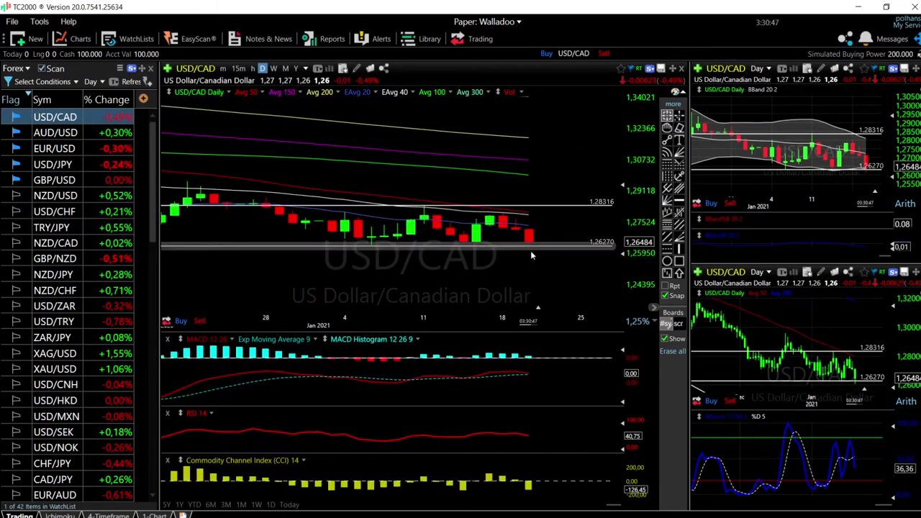
left_click_drag(551, 252, 548, 259)
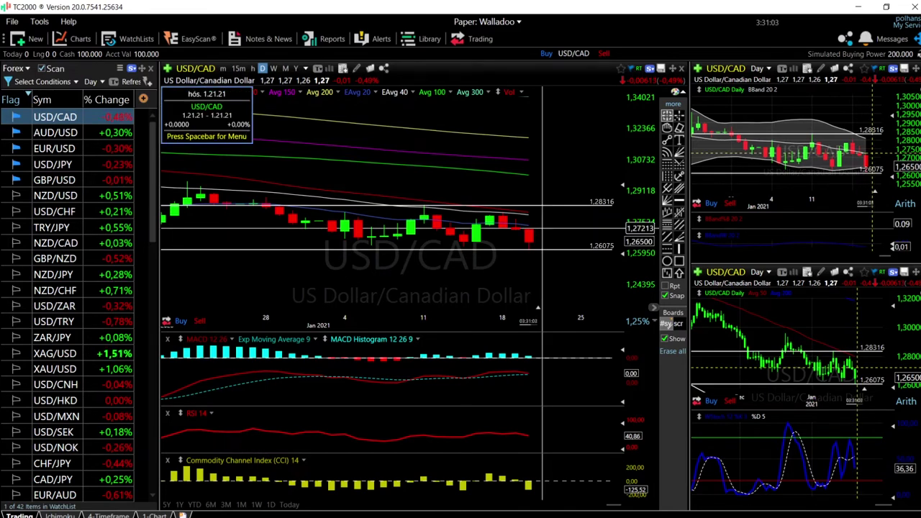
left_click(542, 228)
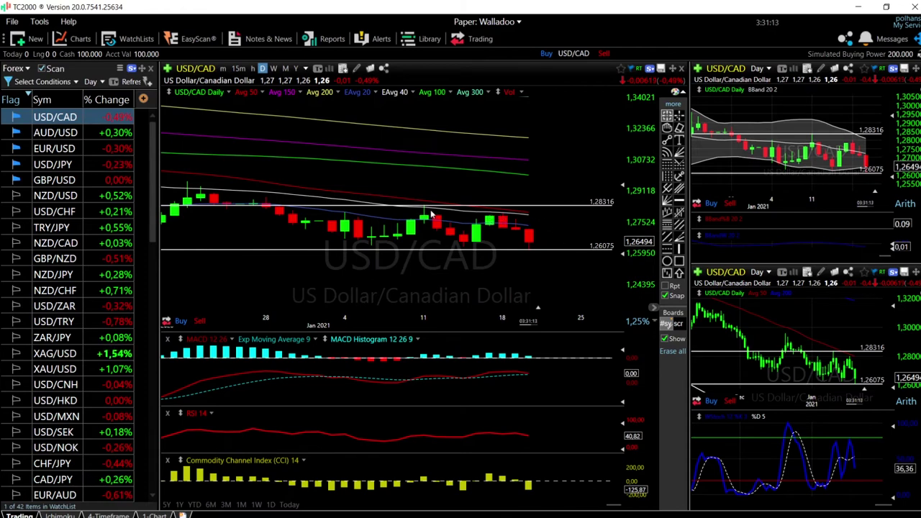
Drag the 1.28316 line down onto 1.26075 and check the latest candle's price details.
scroll(295, 205, "down", 5)
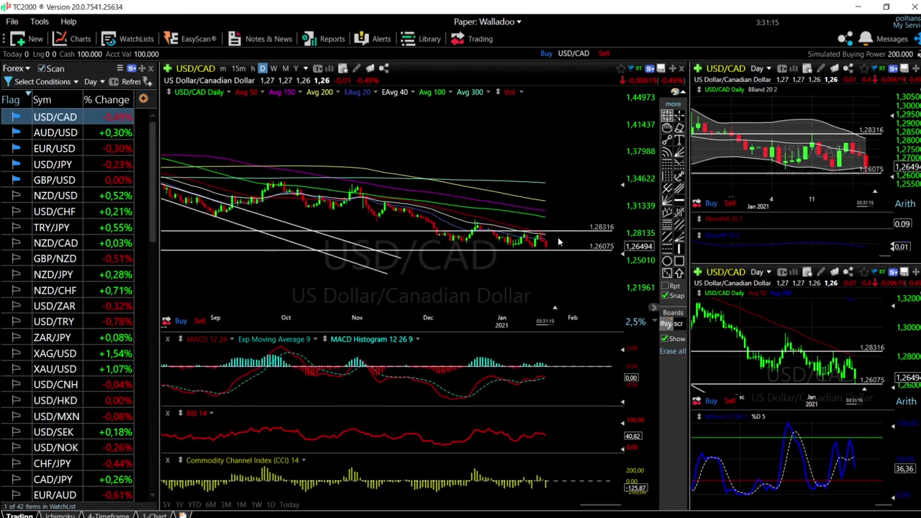
scroll(295, 206, "down", 2)
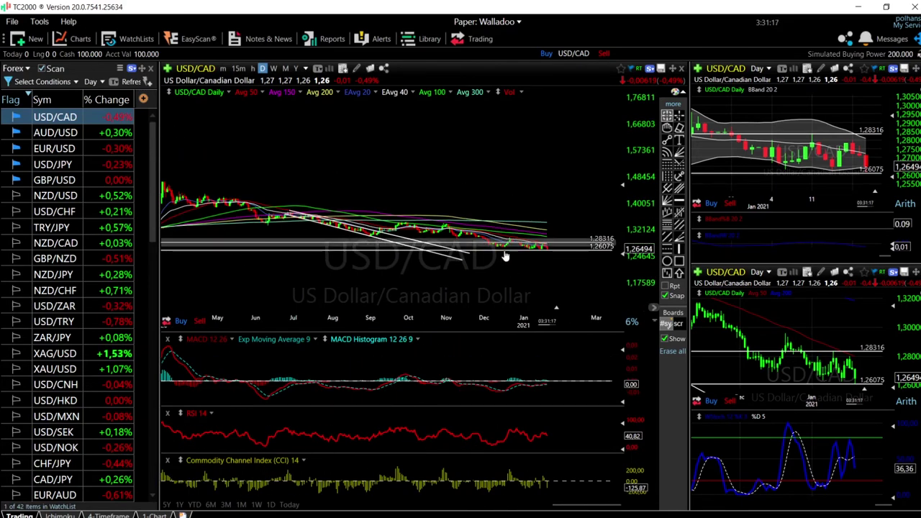
scroll(554, 271, "down", 1)
scroll(554, 271, "up", 3)
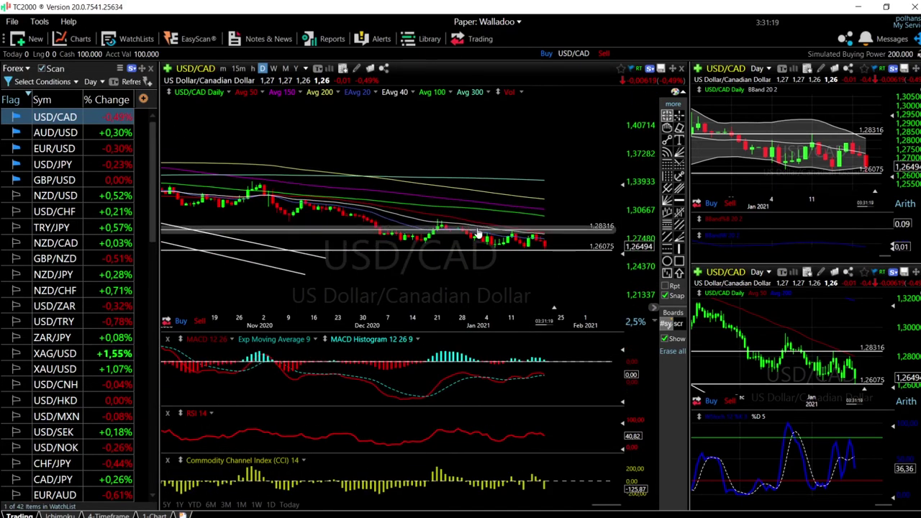
scroll(539, 240, "up", 1)
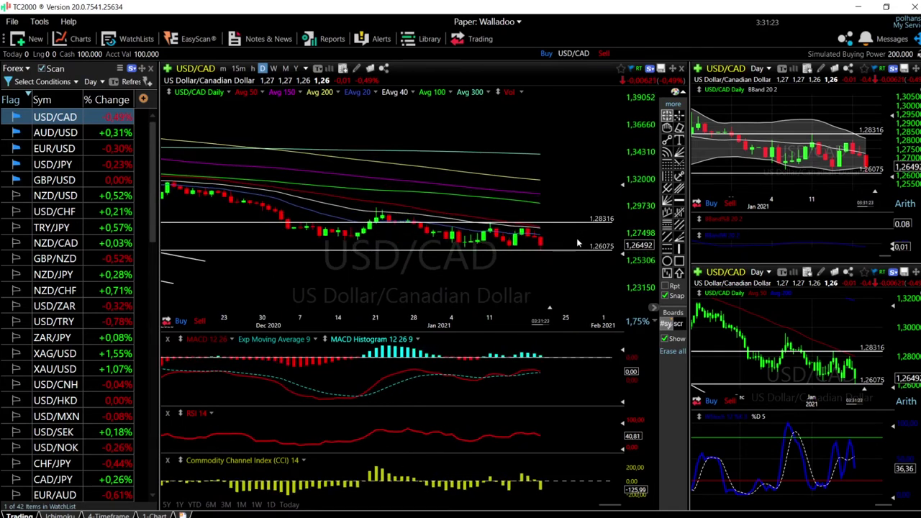
left_click(678, 127)
left_click_drag(587, 218, 518, 252)
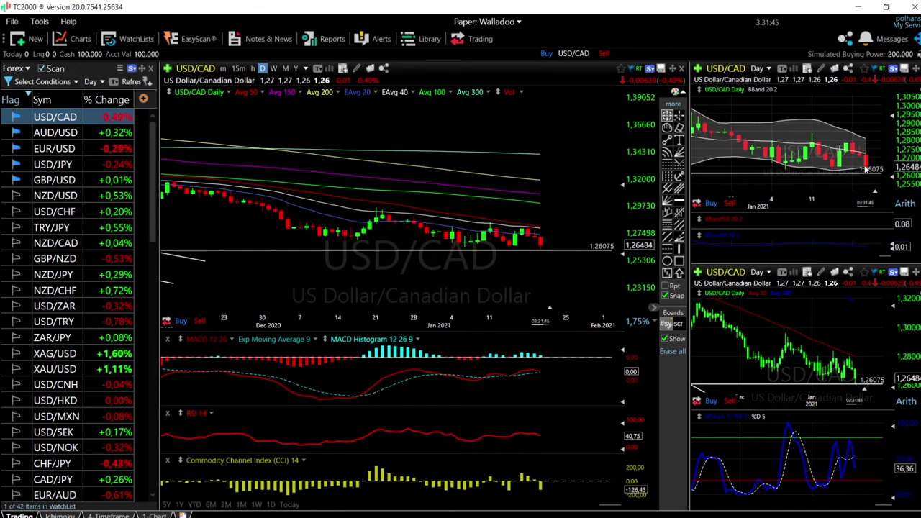
scroll(865, 169, "up", 3)
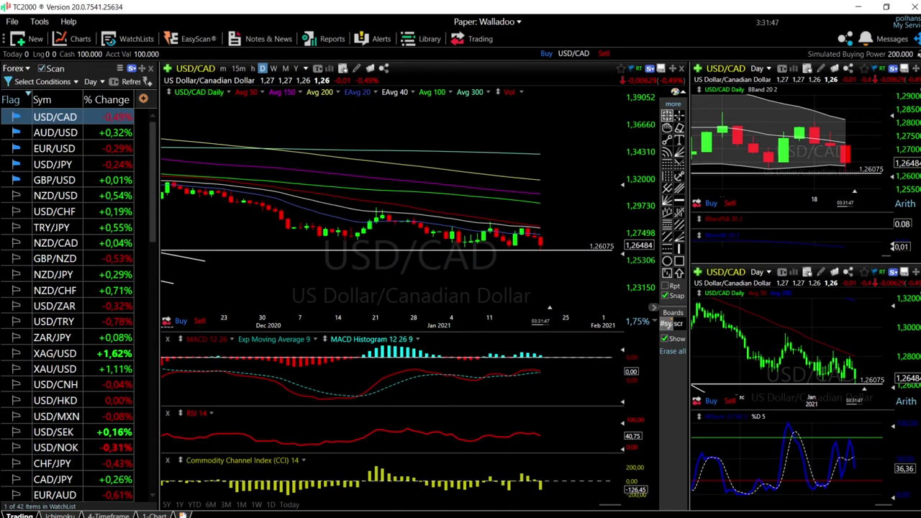
left_click(846, 144)
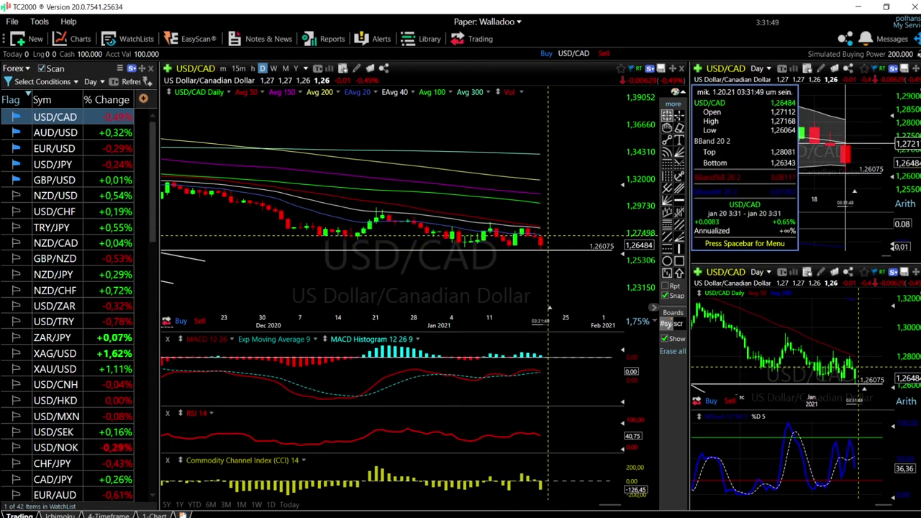